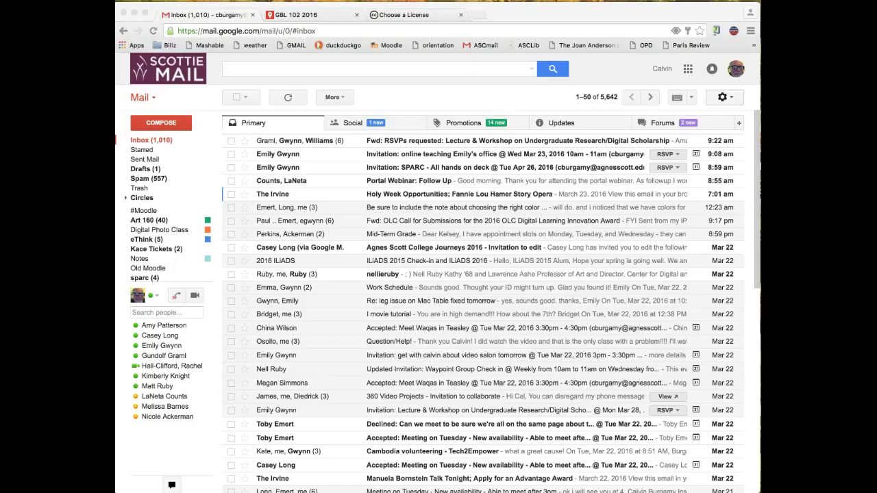
Open Google Photos in a new tab from the mail account's Google apps
{"action": "left_click", "coordinate": [688, 69]}
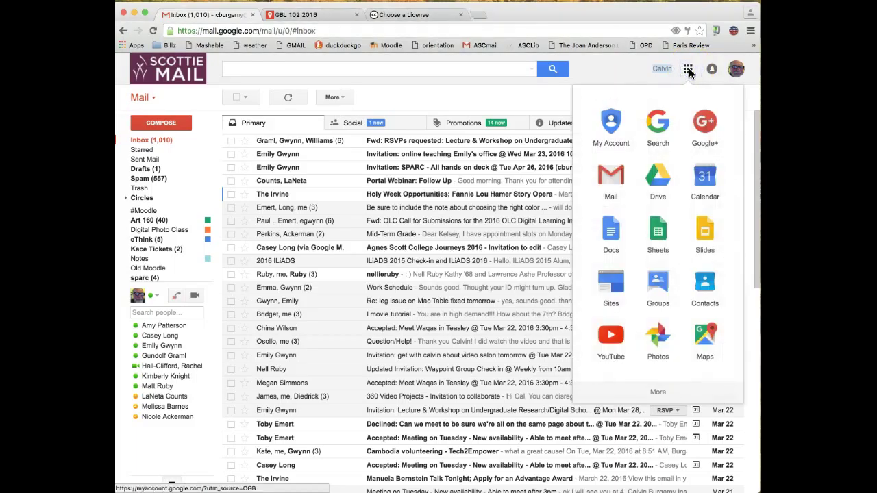
{"action": "left_click", "coordinate": [660, 336]}
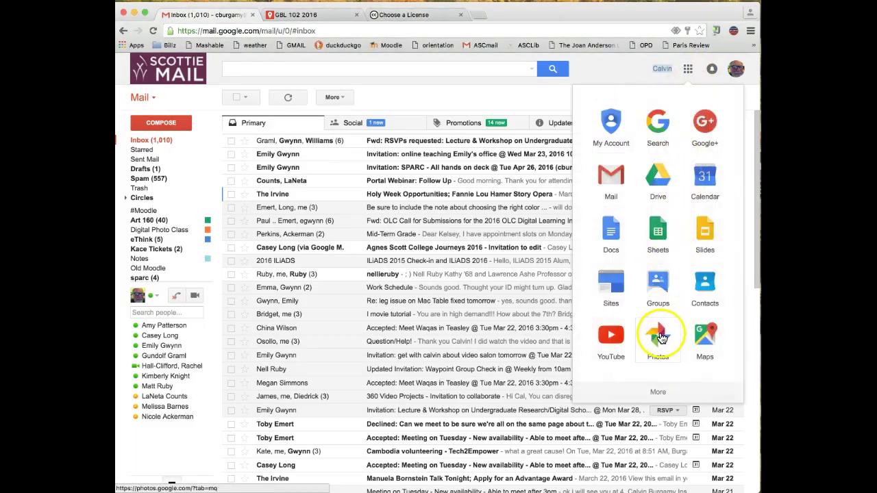
{"action": "left_click_drag", "start_coordinate": [662, 338], "coordinate": [662, 402]}
{"action": "left_click", "coordinate": [660, 396]}
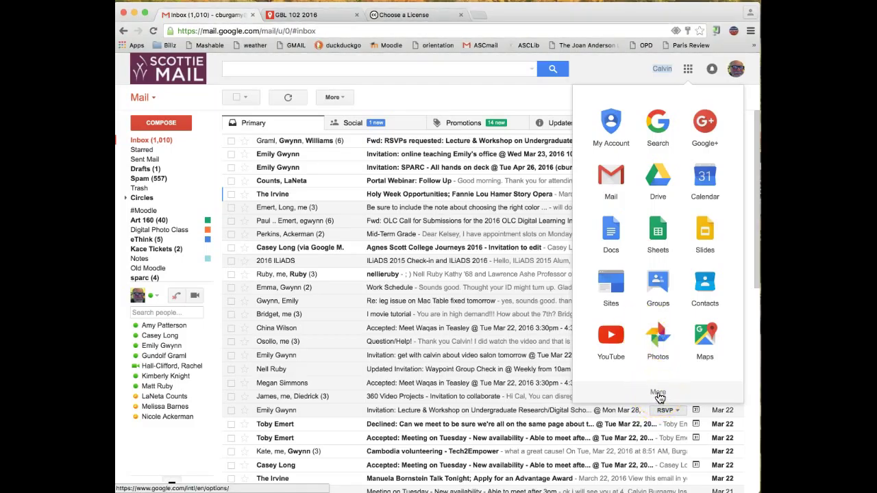
{"action": "left_click", "coordinate": [658, 338]}
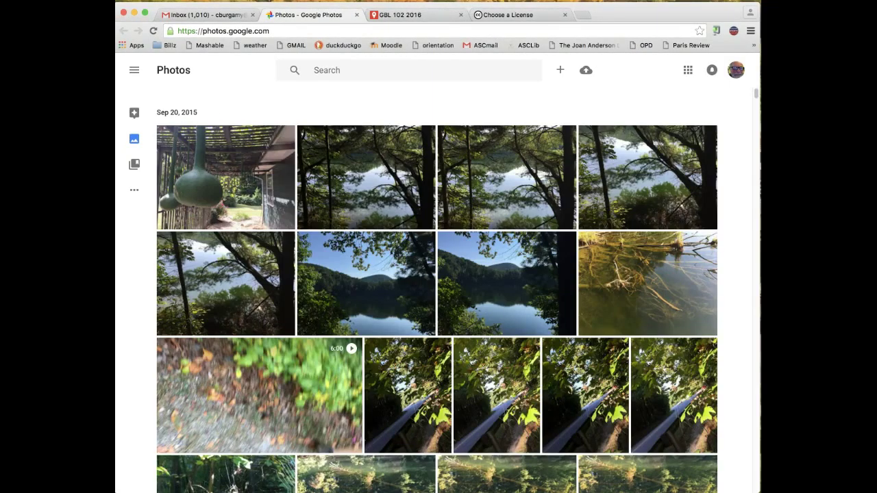
Upload the four flower and city skyline photos to Google Photos and add them to a new shared album
{"action": "left_click_drag", "start_coordinate": [685, 303], "coordinate": [420, 305]}
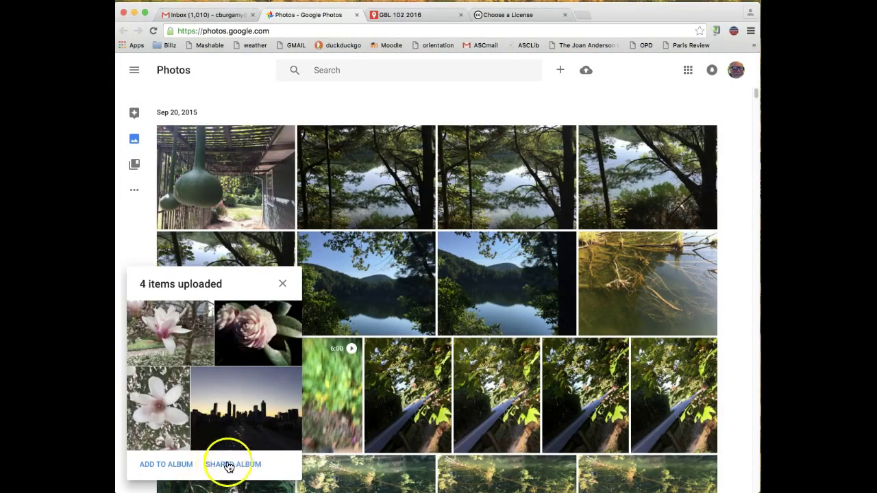
{"action": "left_click", "coordinate": [228, 466]}
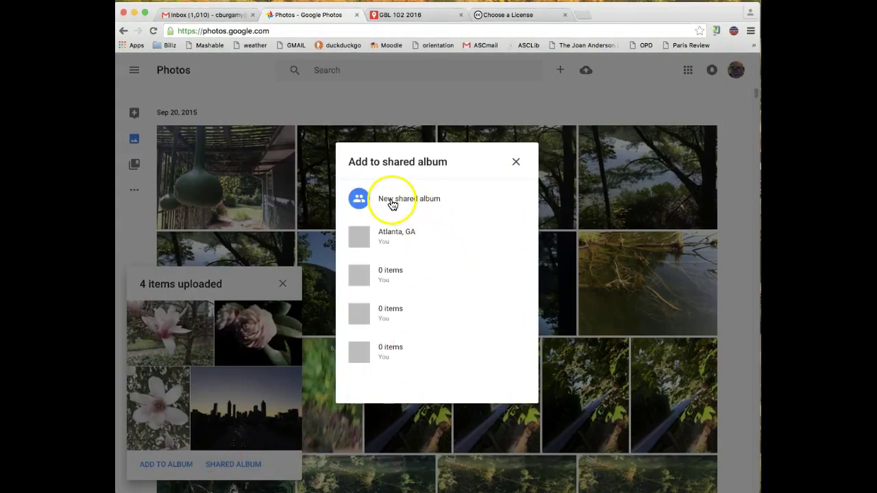
{"action": "left_click", "coordinate": [392, 200]}
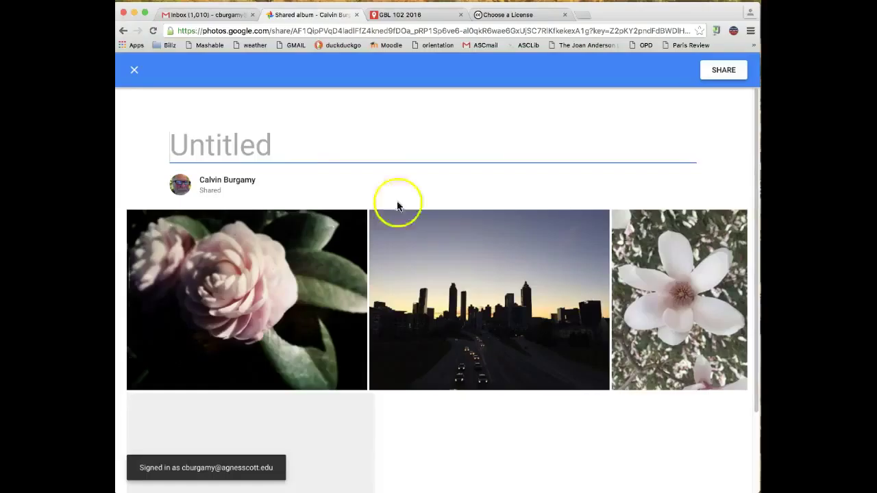
Title the new shared album "Atlanta, GA" and finish sharing it
{"action": "left_click", "coordinate": [236, 149]}
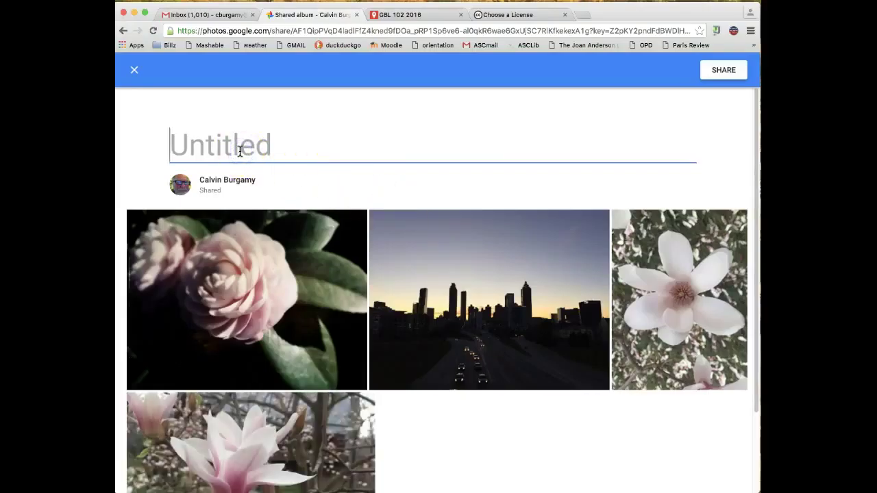
{"action": "type", "text": "Atlanta, GA"}
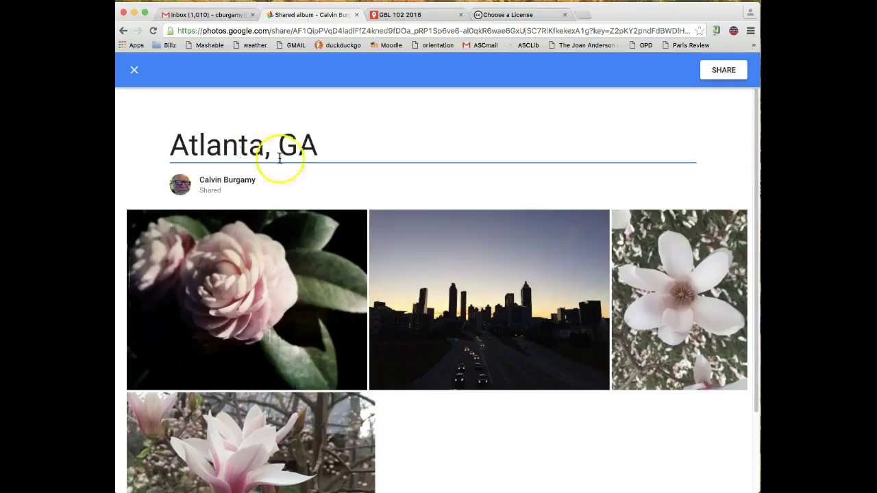
{"action": "left_click", "coordinate": [733, 73]}
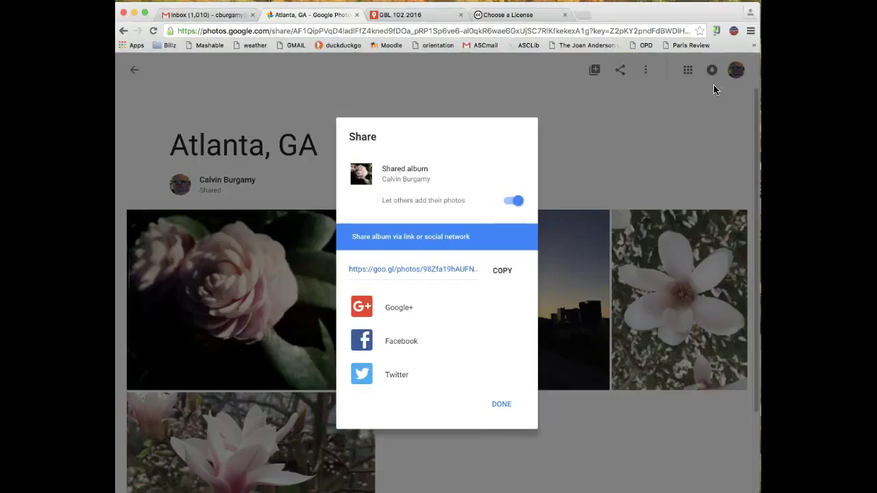
{"action": "left_click", "coordinate": [504, 405]}
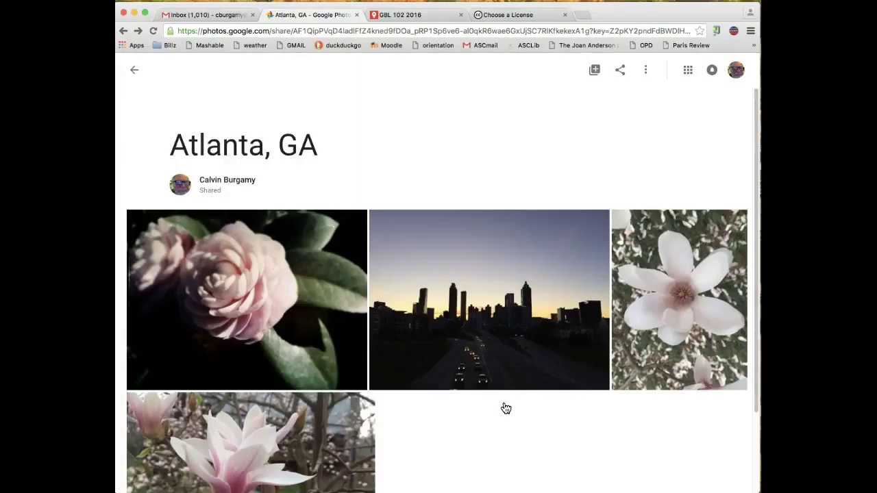
Open the pink camellia photo from the album, and switch to the Creative Commons license chooser page
{"action": "left_click", "coordinate": [310, 313]}
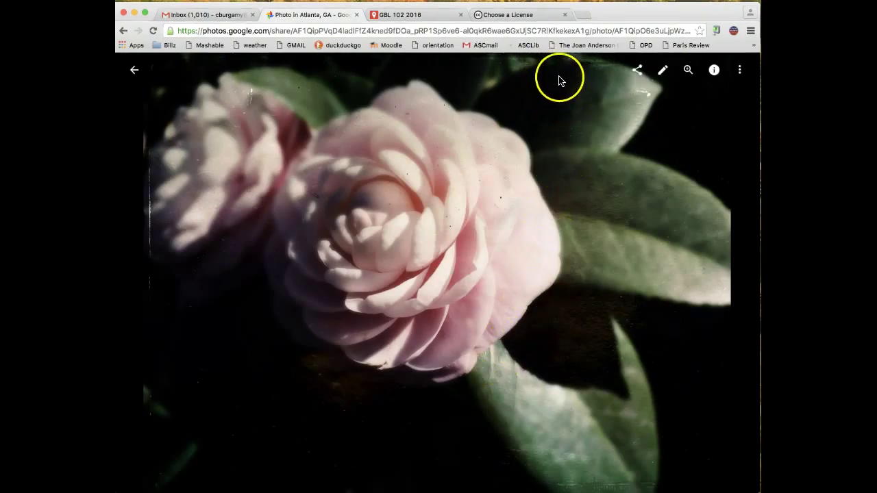
{"action": "left_click", "coordinate": [501, 15]}
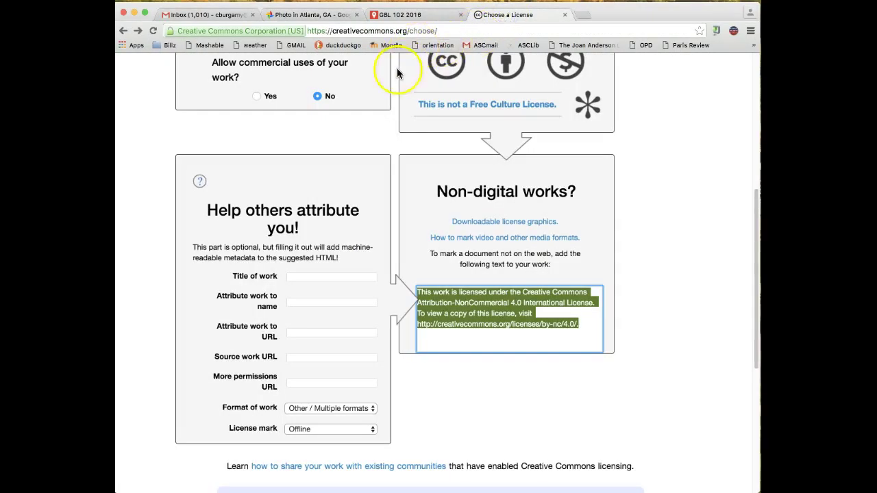
Set the license mark to HTML+RDFa in the attribution details of the license chooser
{"action": "scroll", "coordinate": [394, 89], "scroll_direction": "up", "scroll_amount": 5}
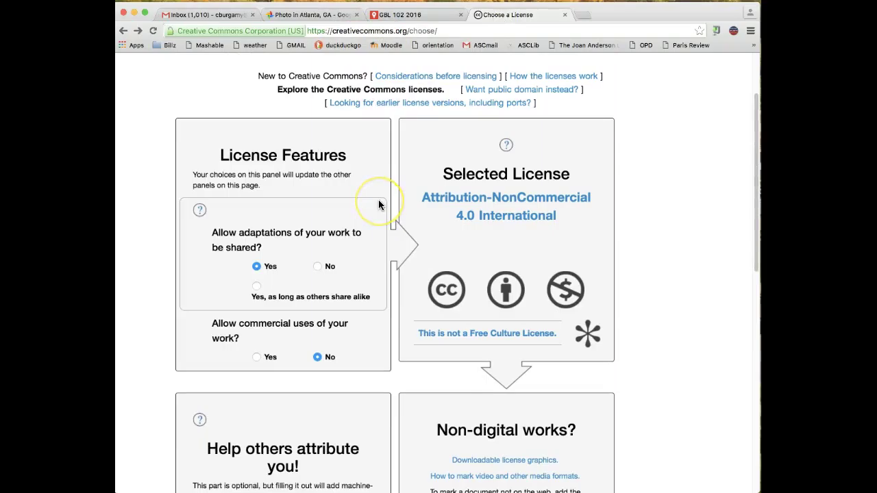
{"action": "scroll", "coordinate": [378, 202], "scroll_direction": "down", "scroll_amount": 5}
{"action": "left_click", "coordinate": [332, 357]}
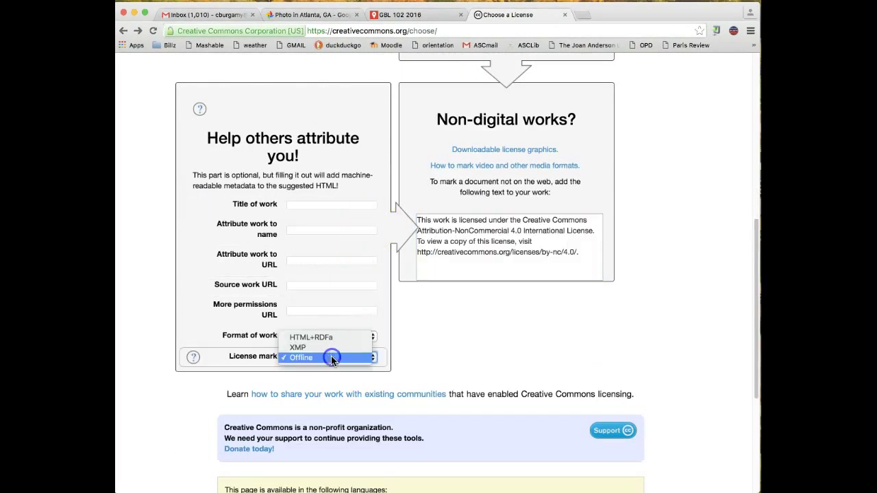
{"action": "left_click", "coordinate": [327, 339]}
Try allowing commercial uses of the work in the license features and return the choice to No
{"action": "scroll", "coordinate": [332, 272], "scroll_direction": "up", "scroll_amount": 10}
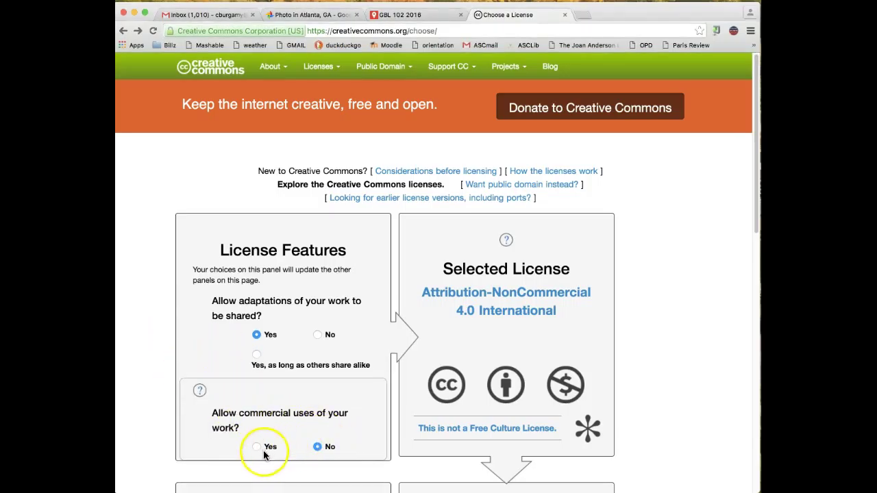
{"action": "left_click", "coordinate": [257, 446]}
{"action": "left_click", "coordinate": [318, 447]}
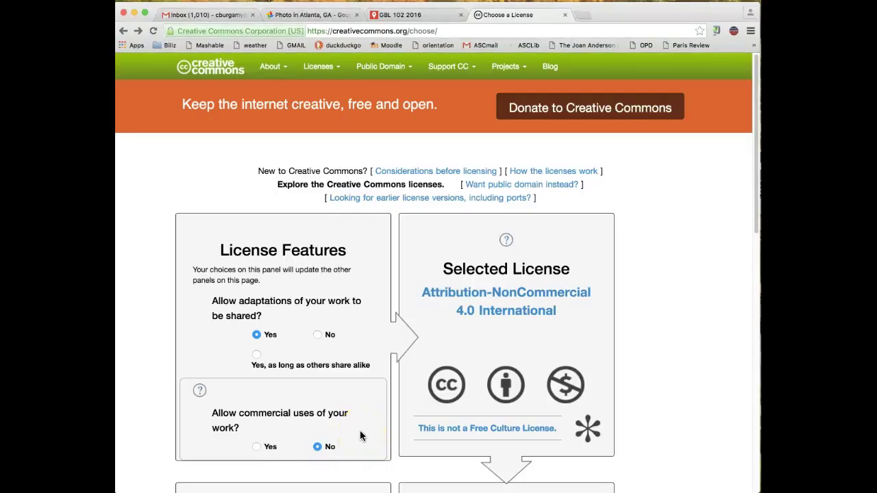
Set the license mark to Offline and copy the whole Attribution-NonCommercial 4.0 notice for non-digital works
{"action": "scroll", "coordinate": [361, 433], "scroll_direction": "down", "scroll_amount": 1}
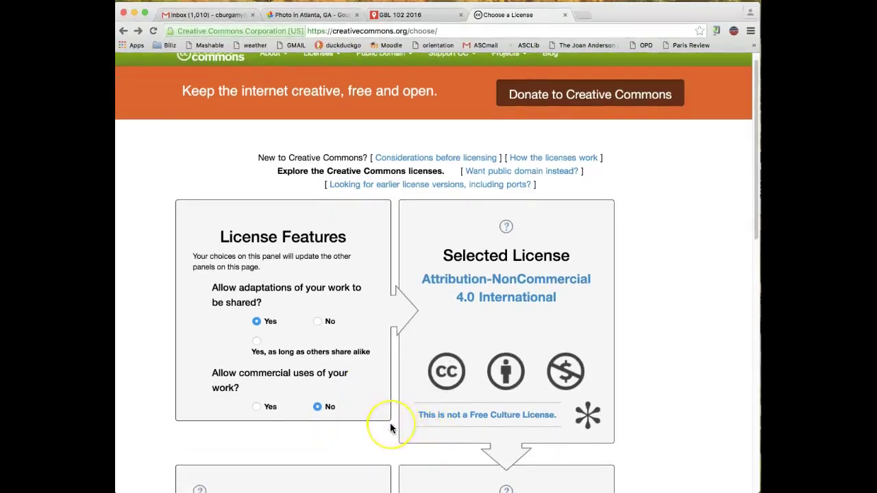
{"action": "scroll", "coordinate": [390, 423], "scroll_direction": "down", "scroll_amount": 5}
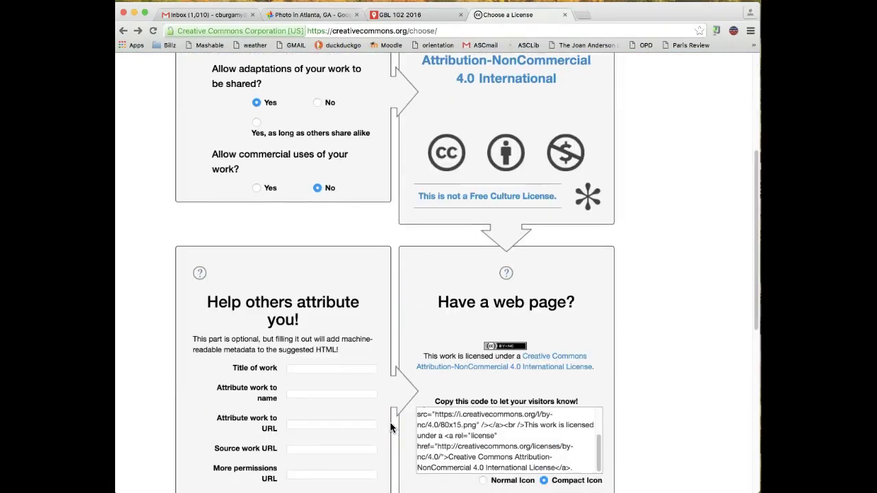
{"action": "scroll", "coordinate": [391, 427], "scroll_direction": "down", "scroll_amount": 2}
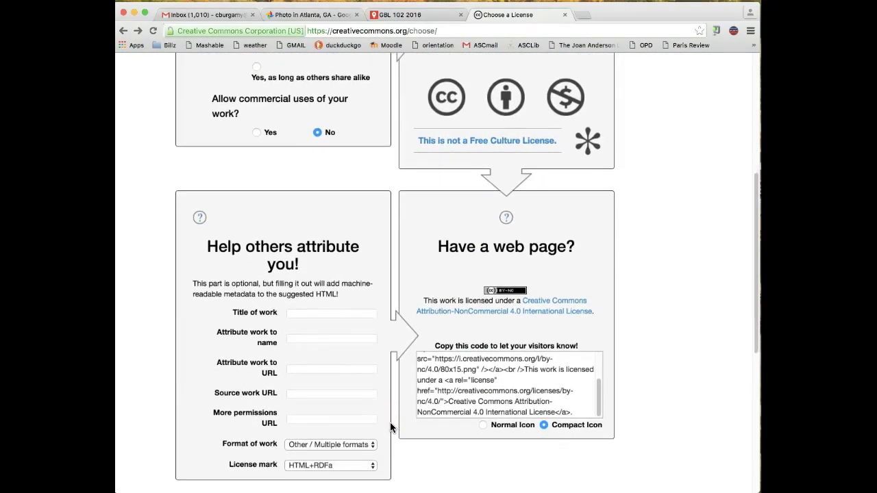
{"action": "scroll", "coordinate": [390, 422], "scroll_direction": "down", "scroll_amount": 1}
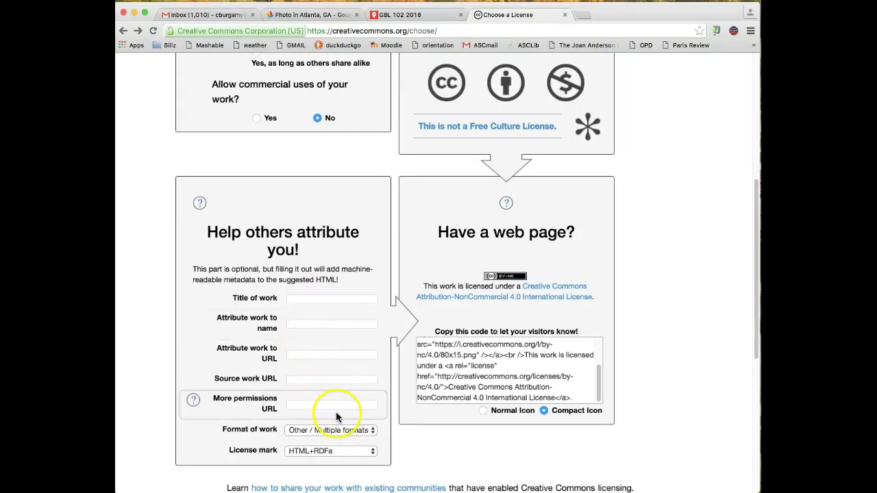
{"action": "left_click", "coordinate": [303, 448]}
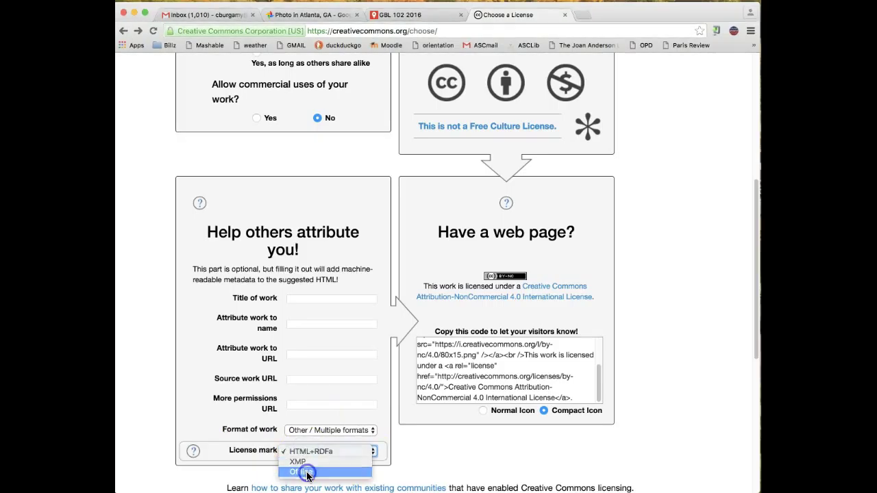
{"action": "left_click", "coordinate": [306, 473]}
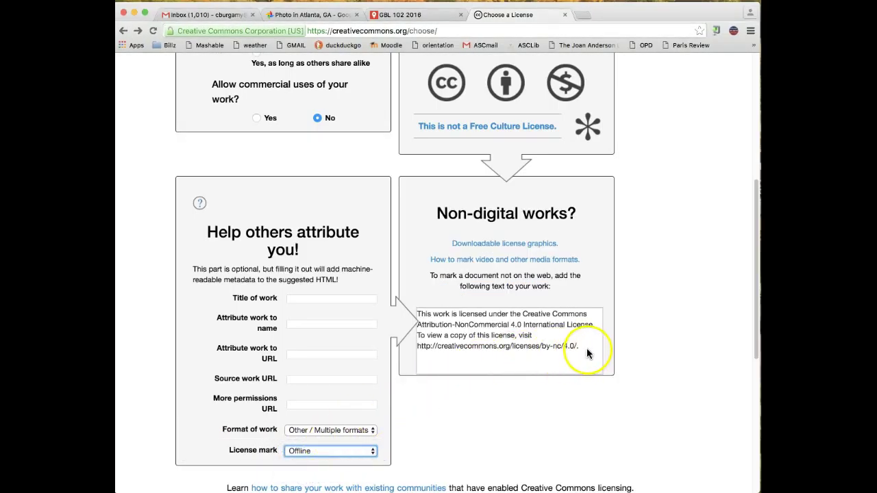
{"action": "left_click_drag", "start_coordinate": [587, 353], "coordinate": [419, 307]}
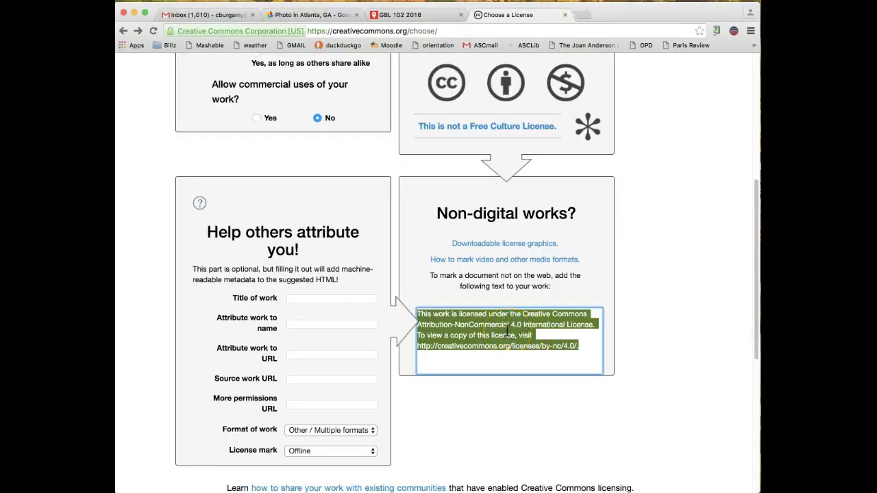
{"action": "right_click", "coordinate": [507, 333]}
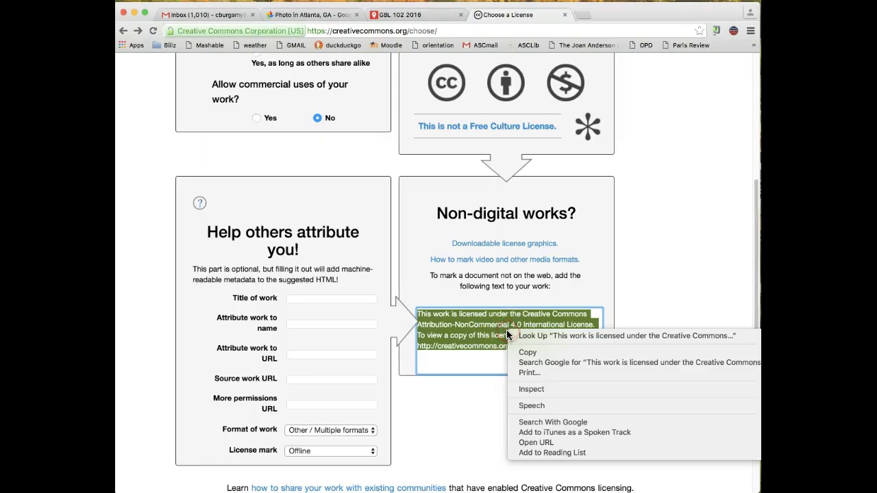
{"action": "left_click", "coordinate": [526, 353]}
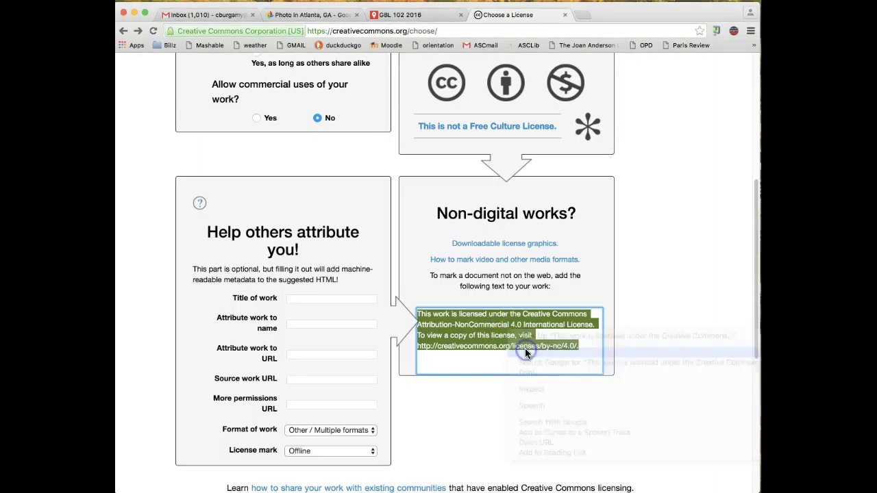
Return to the mail inbox, open Google Docs from there and create a blank document
{"action": "left_click", "coordinate": [220, 14]}
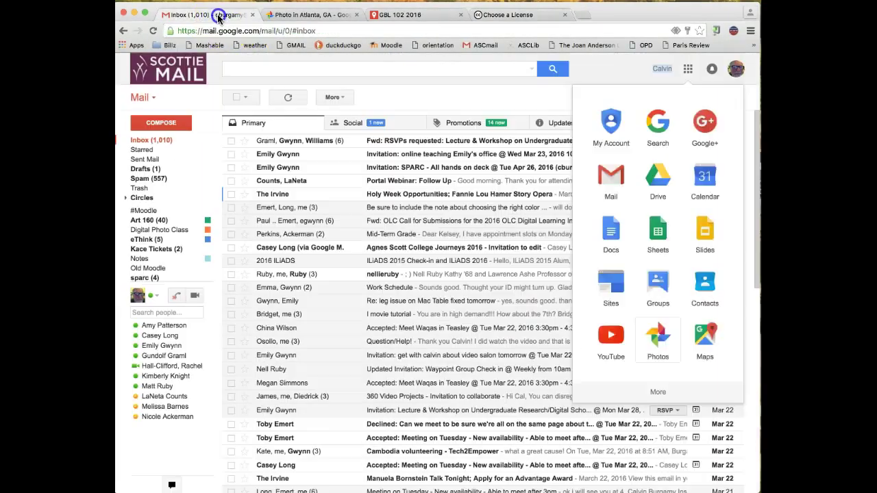
{"action": "left_click", "coordinate": [687, 69]}
{"action": "left_click", "coordinate": [609, 241]}
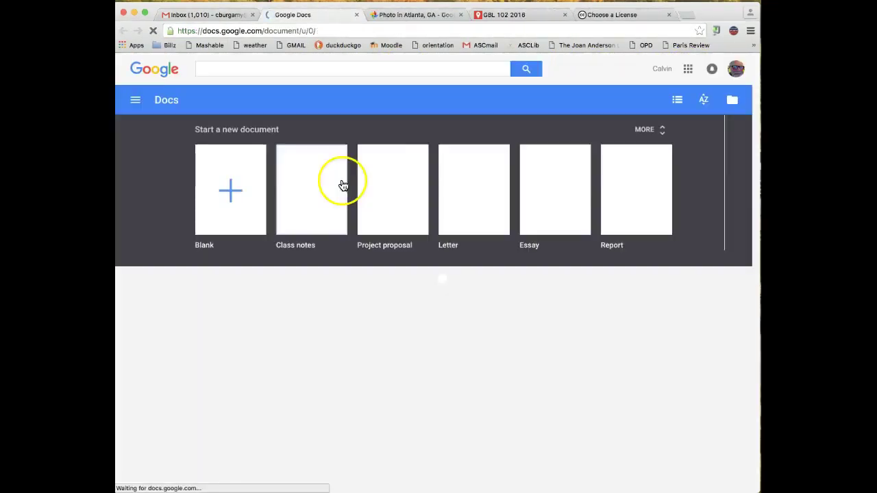
{"action": "left_click", "coordinate": [238, 189]}
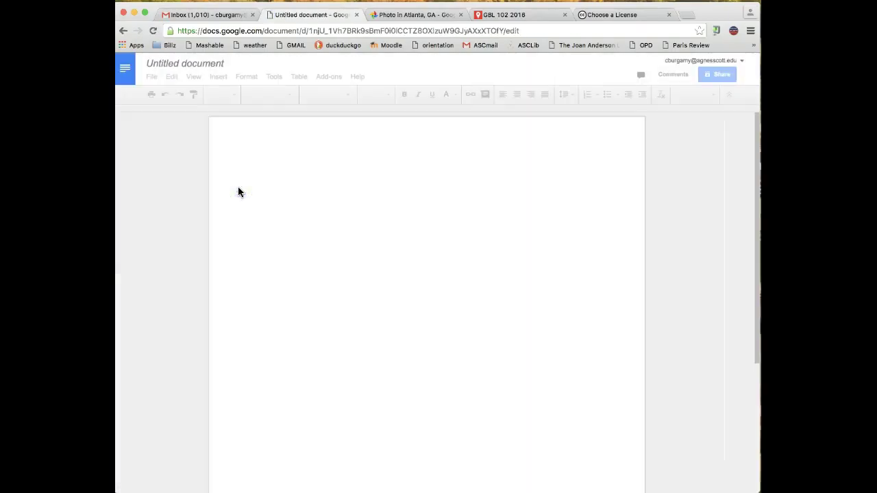
Paste the copied license notice into the blank document and replace the word "work" with "photo"
{"action": "left_click", "coordinate": [270, 178]}
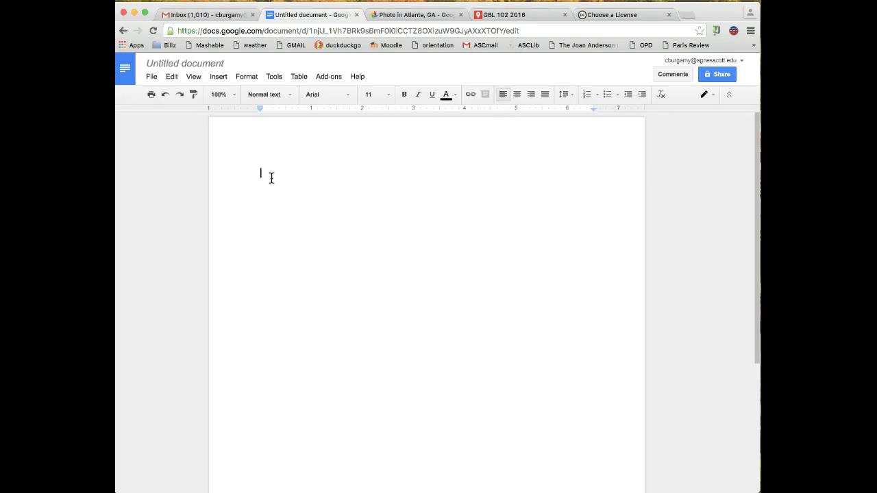
{"action": "key", "text": "super+v"}
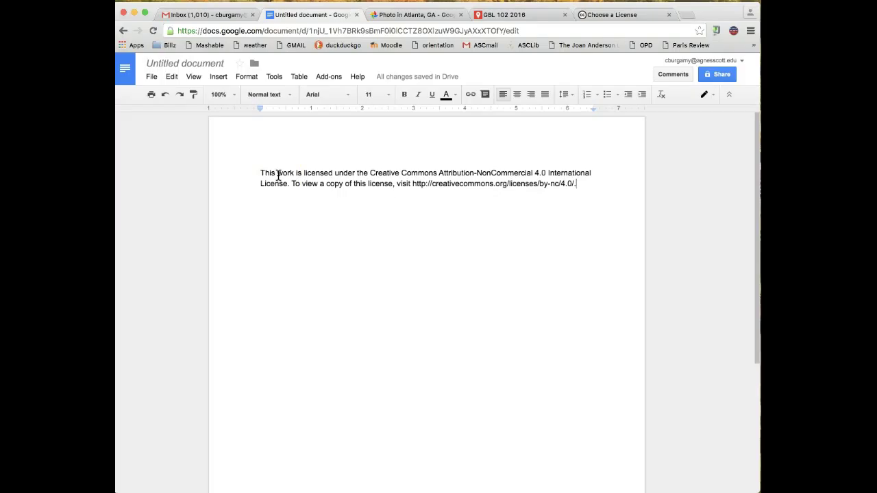
{"action": "double_click", "coordinate": [284, 173]}
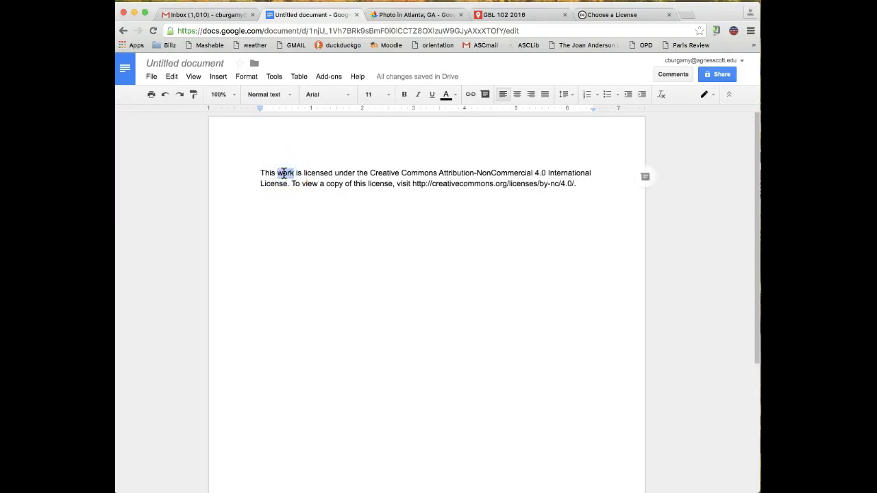
{"action": "type", "text": "photo"}
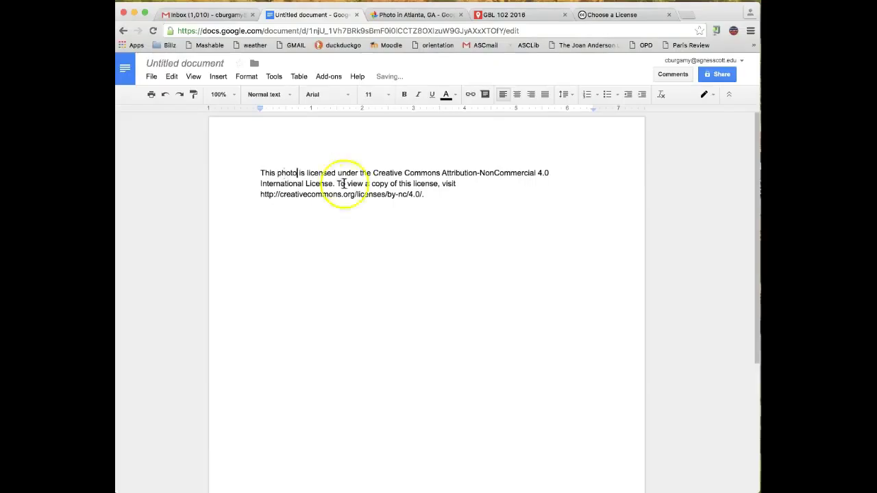